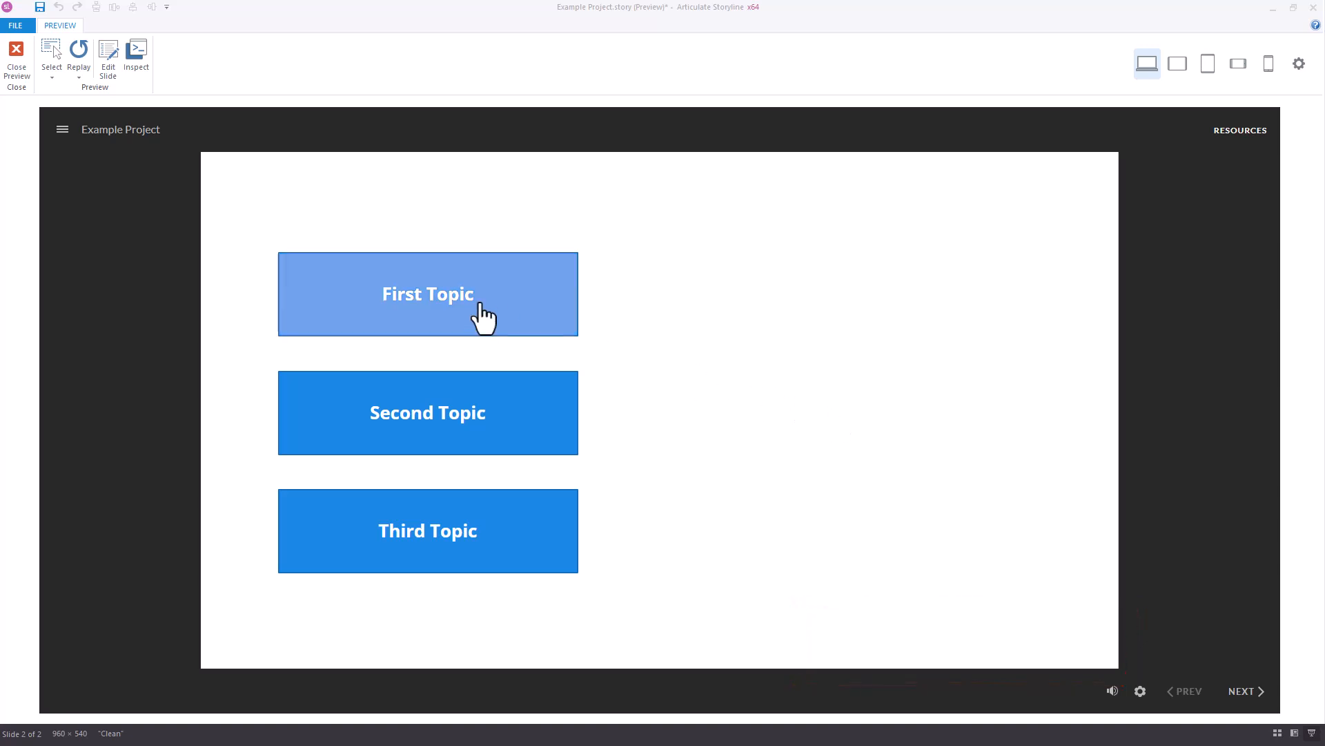
Test the First, Third and Second Topic buttons in the preview, then close the preview
left_click(458, 298)
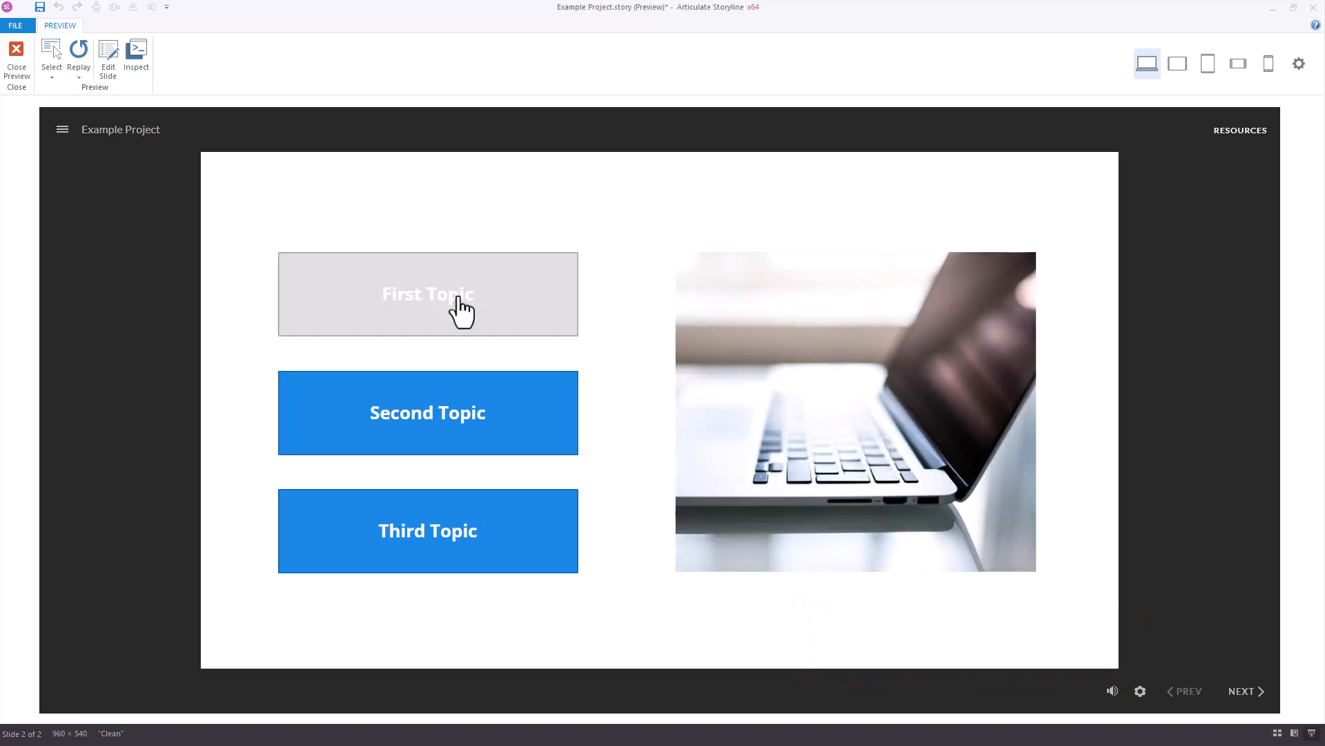
left_click(495, 537)
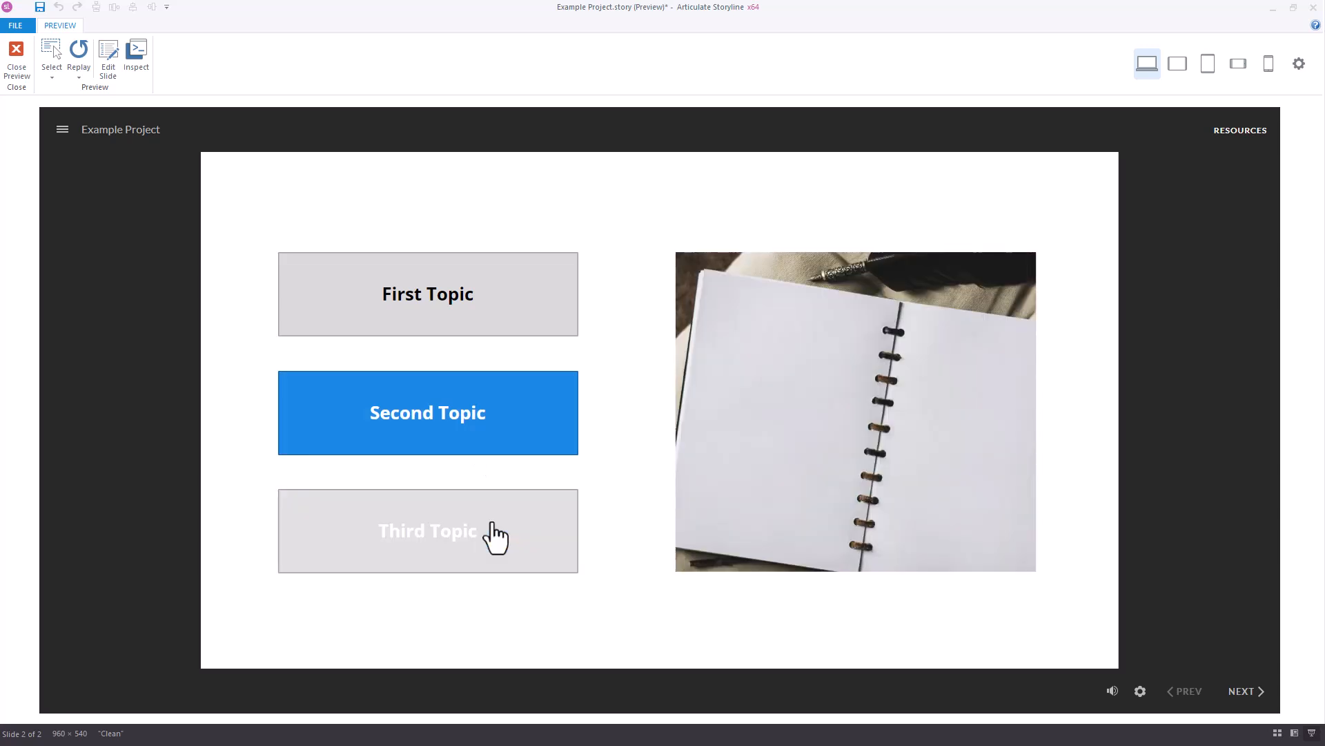
left_click(493, 421)
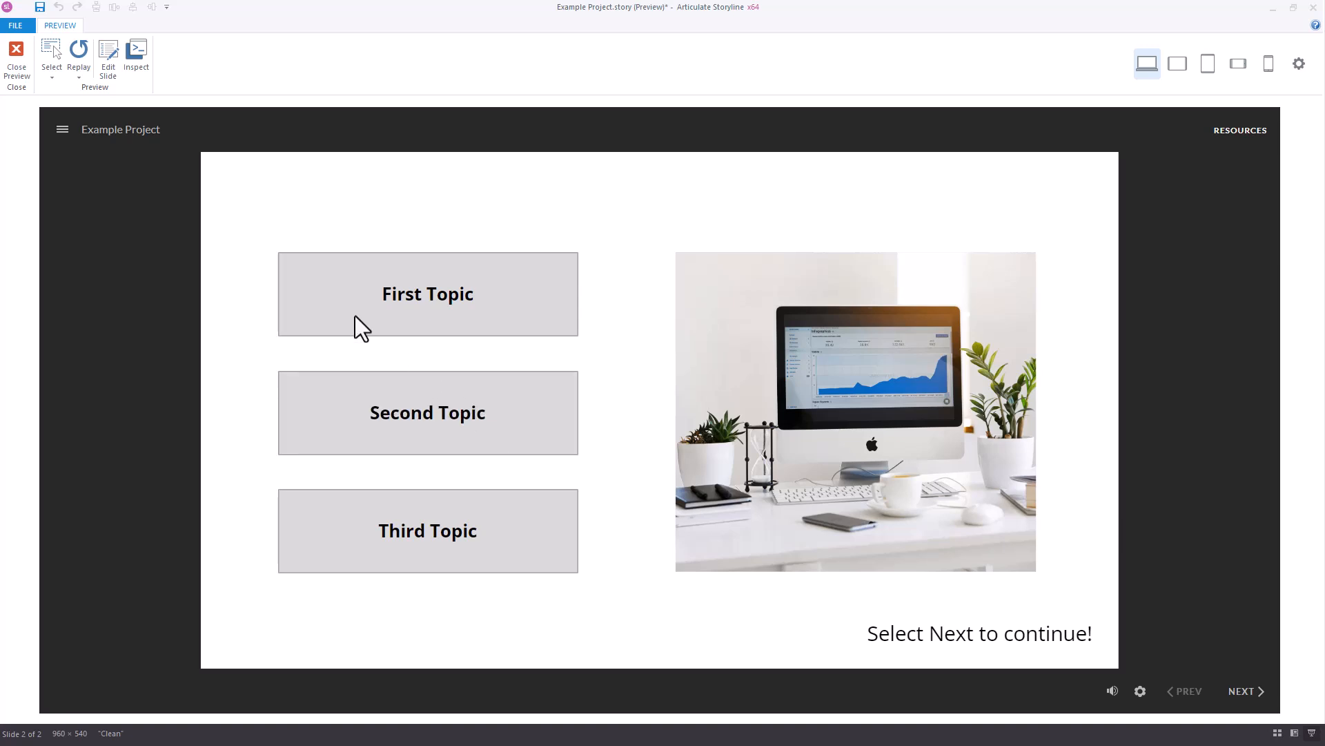
left_click(27, 66)
On the States slide, examine the base layer's triggers and the Continue layer's Hide other slide layers setting
left_click(87, 225)
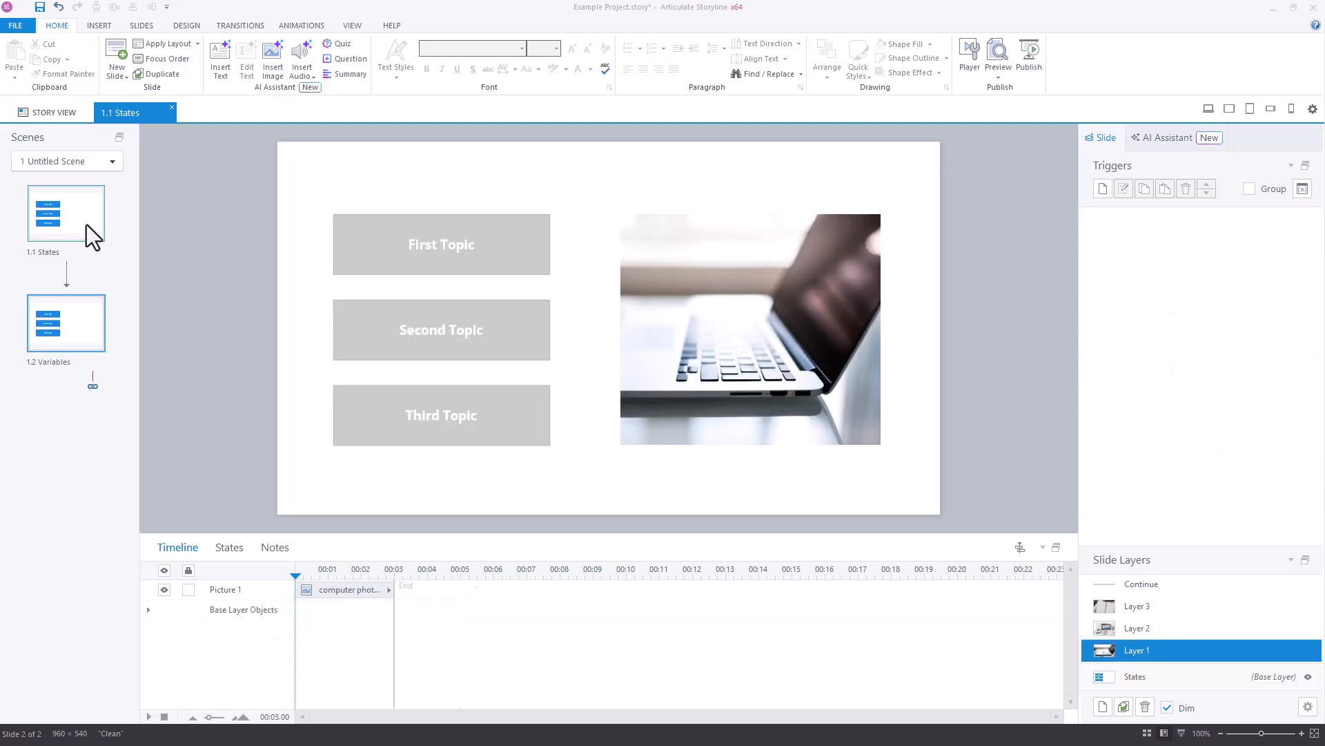
left_click(1146, 676)
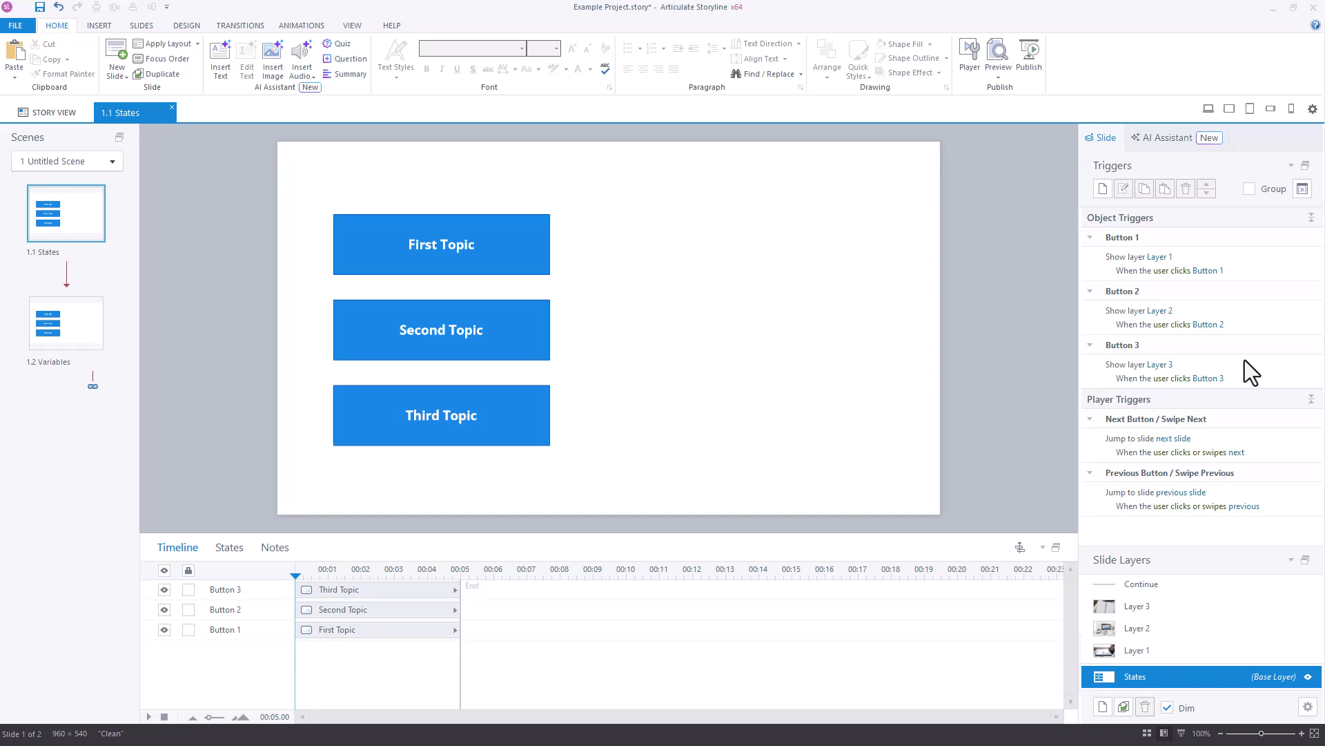
left_click(1157, 584)
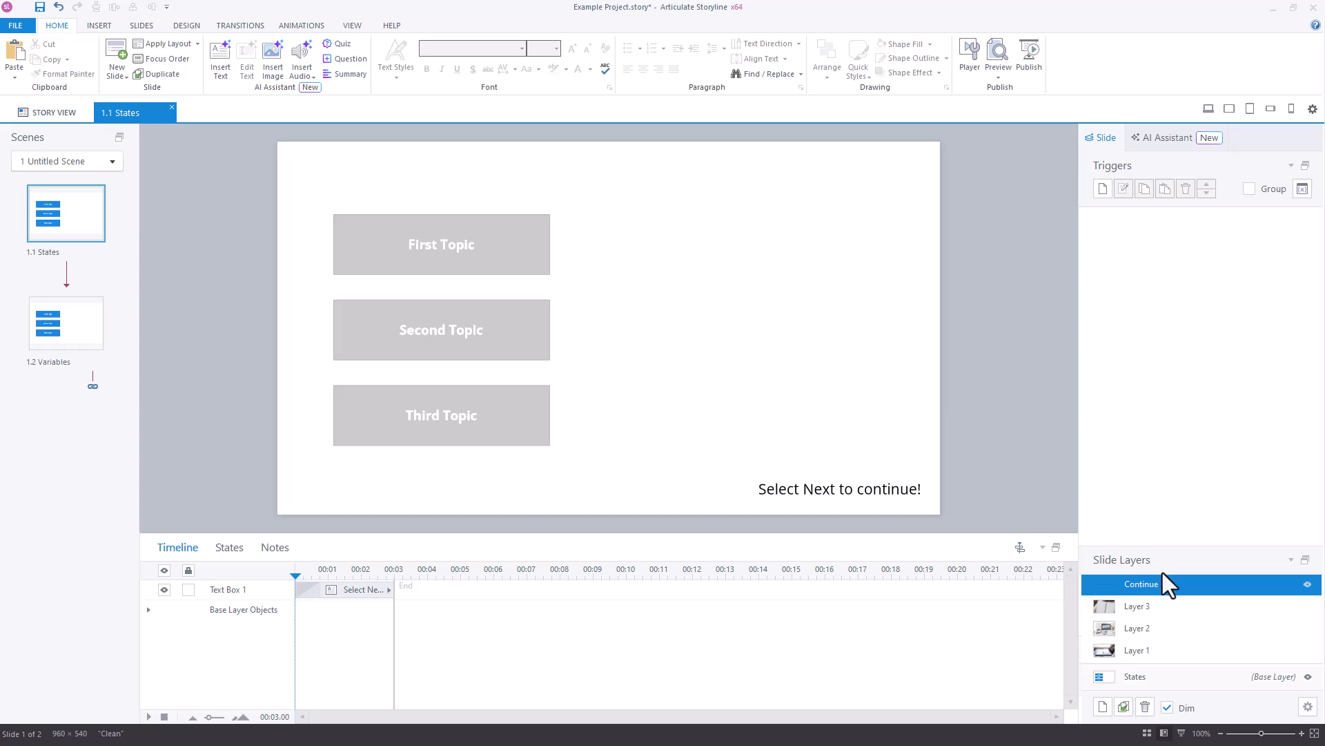
left_click(1308, 705)
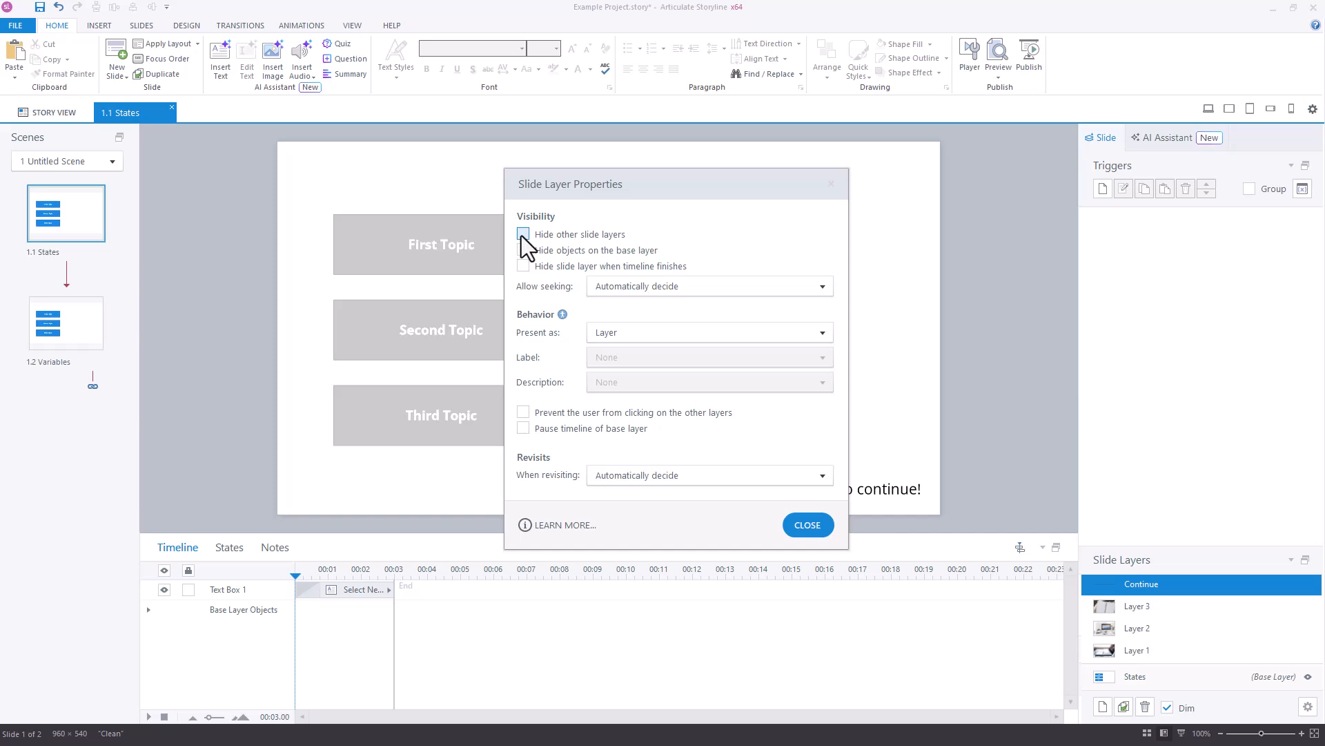
left_click(820, 527)
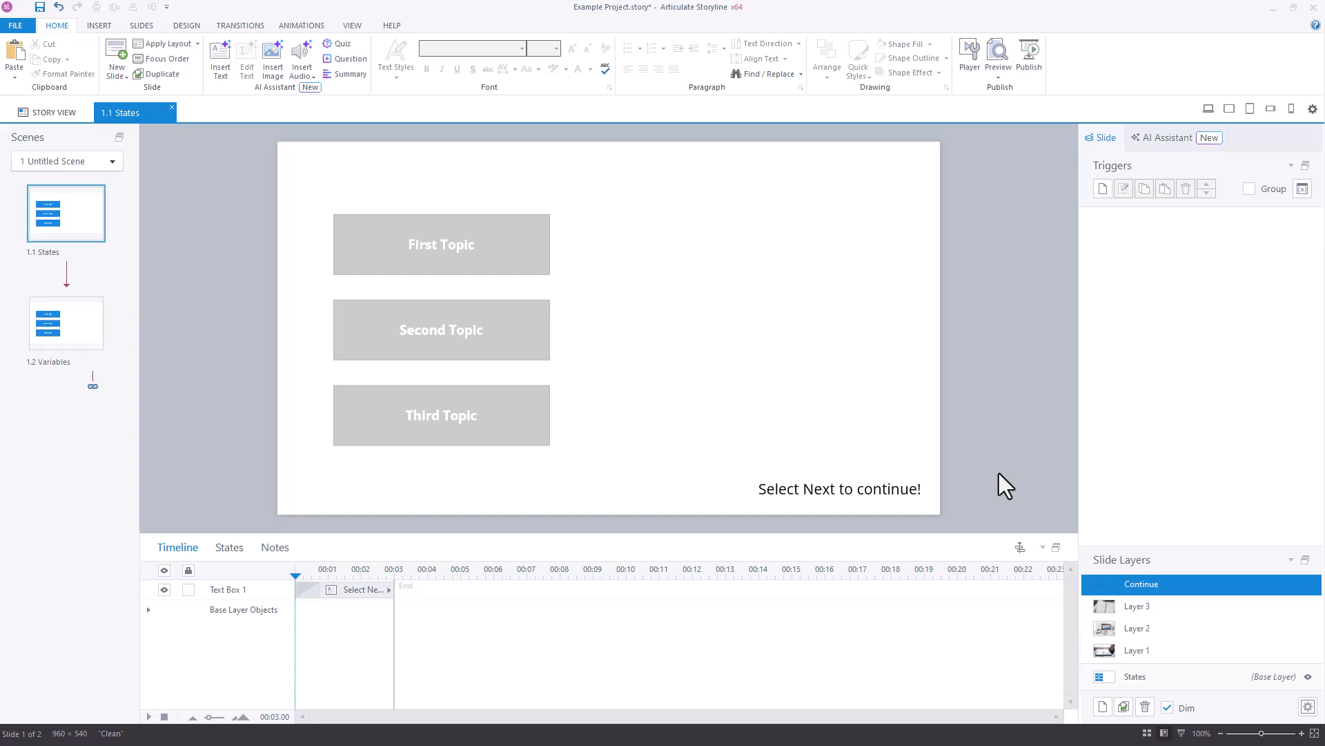
Start a new trigger on Layer 1 that shows the Continue layer when the timeline starts on this layer
left_click(1165, 651)
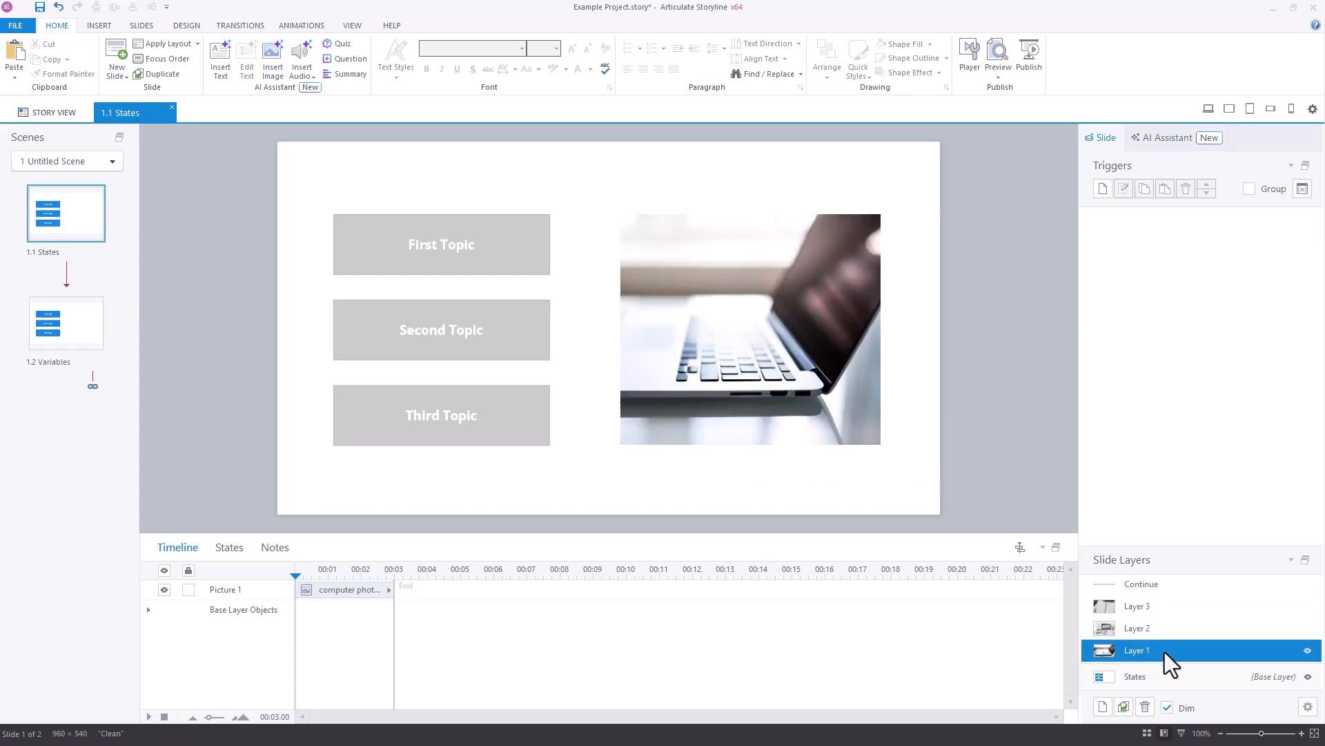
left_click(1103, 189)
left_click(763, 299)
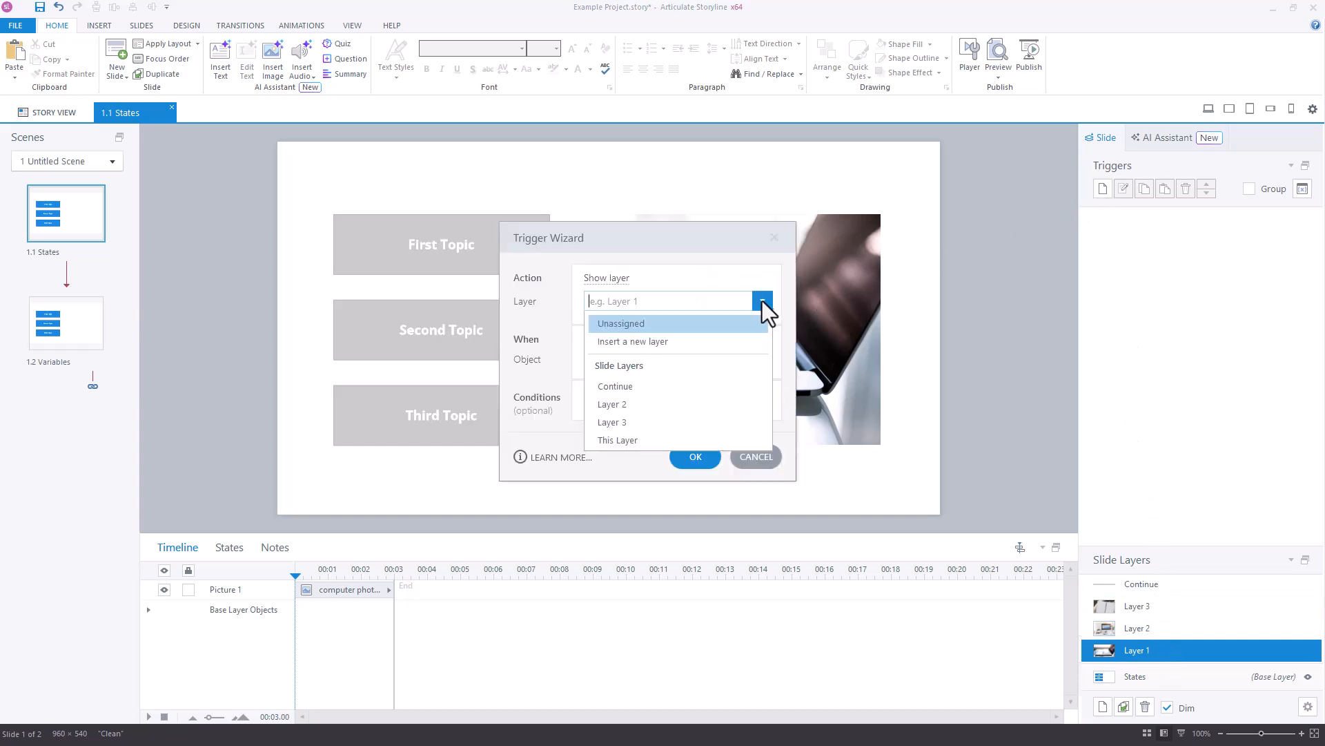
left_click(653, 384)
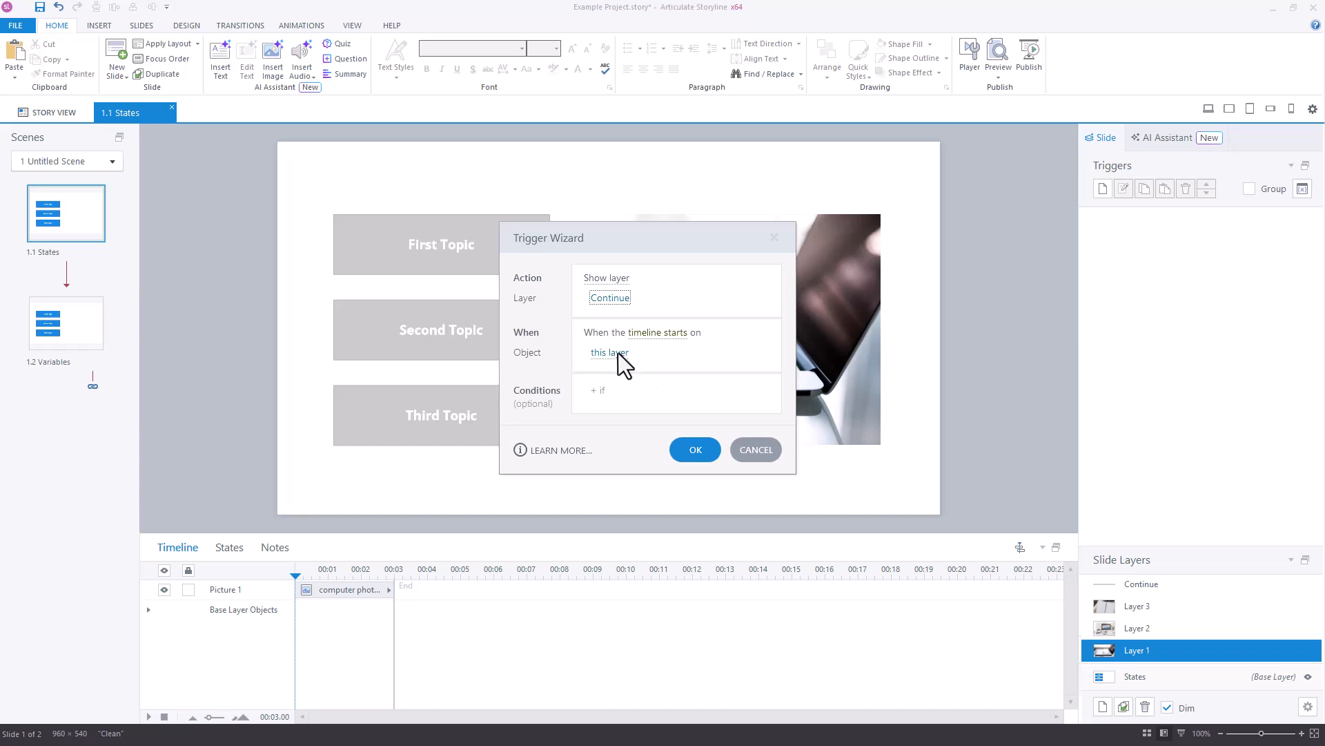
Add a condition to the trigger requiring the state of Button 1 to equal Visited
left_click(680, 390)
left_click(680, 414)
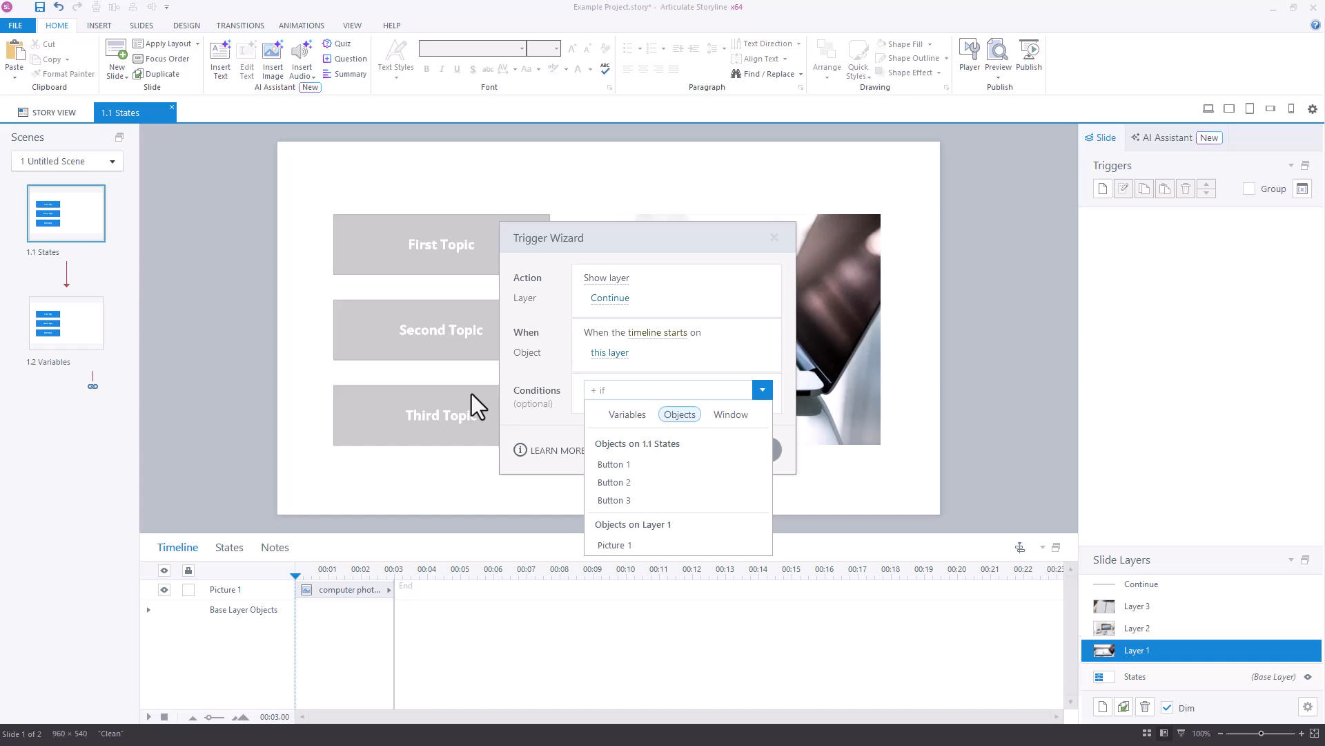
left_click(636, 463)
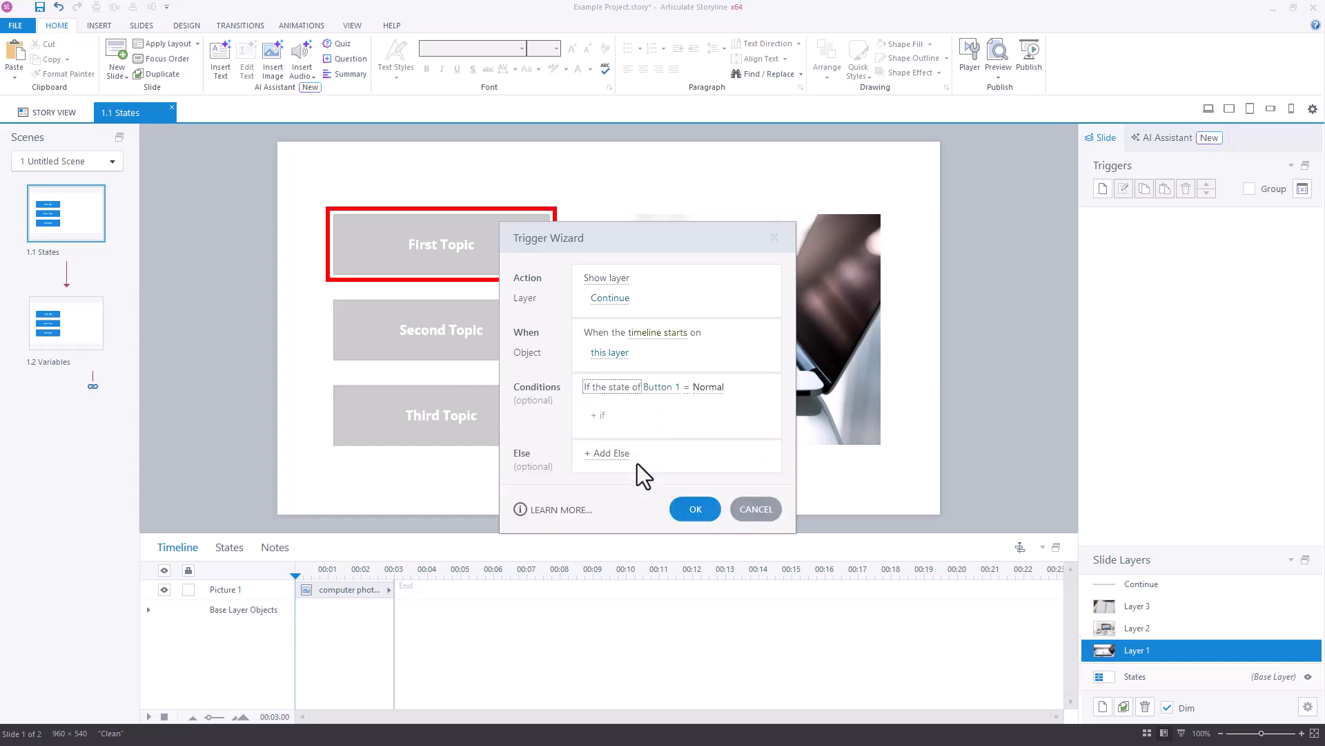
left_click(708, 389)
left_click(624, 499)
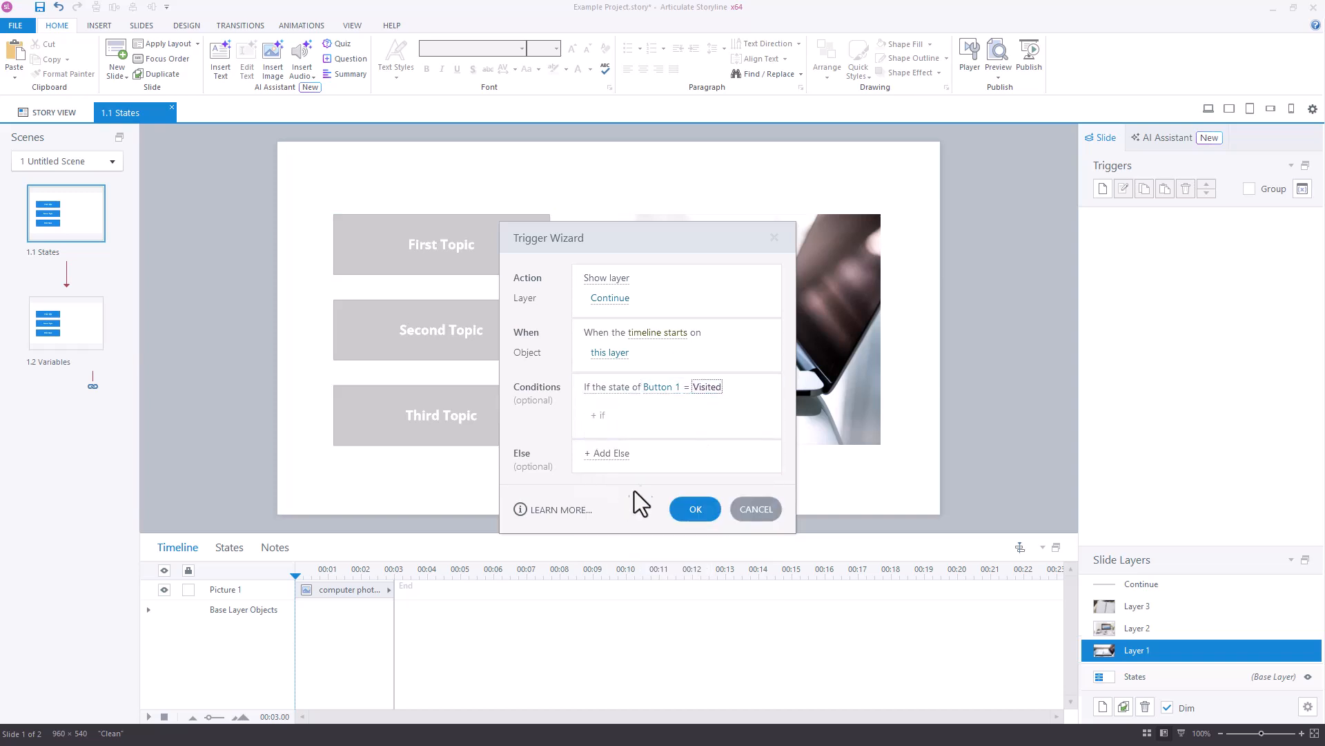
Duplicate the Visited condition twice, assign the copies to Button 2 and Button 3, and save the trigger
left_click(758, 387)
left_click(758, 387)
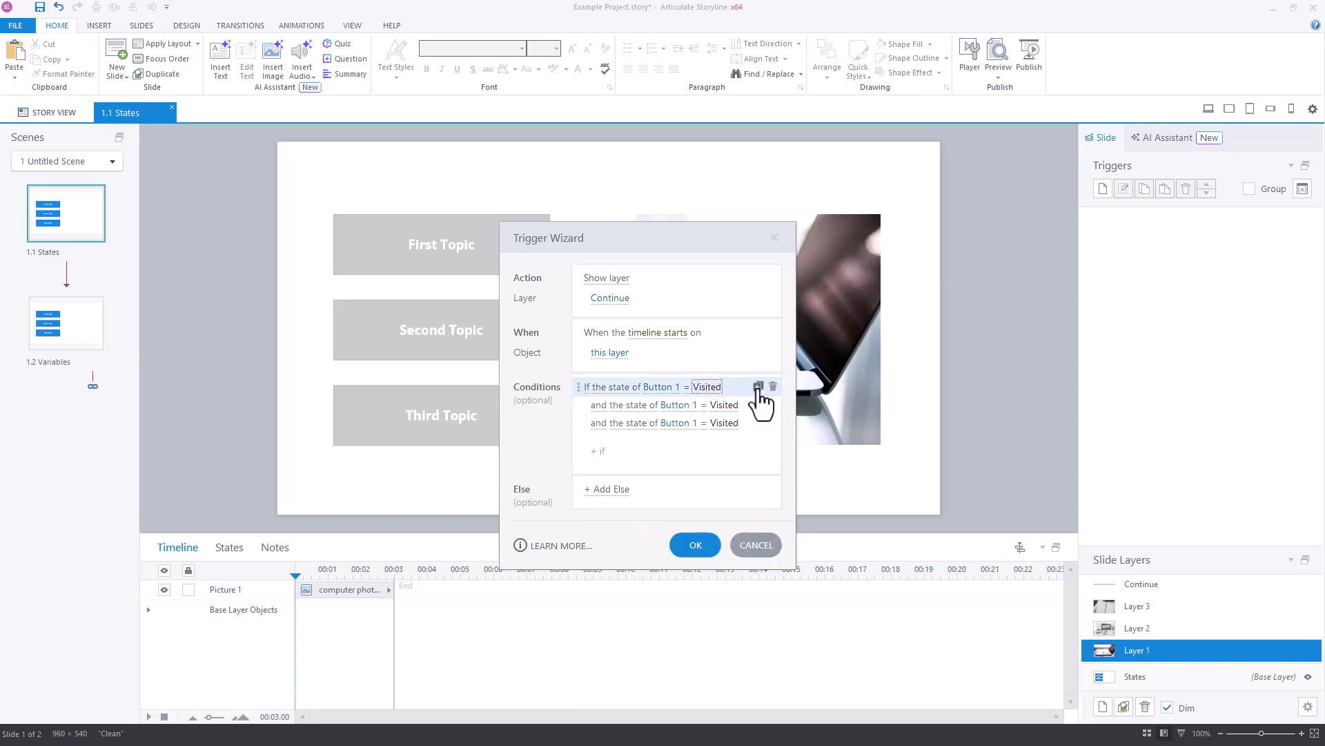
left_click(678, 408)
left_click(645, 506)
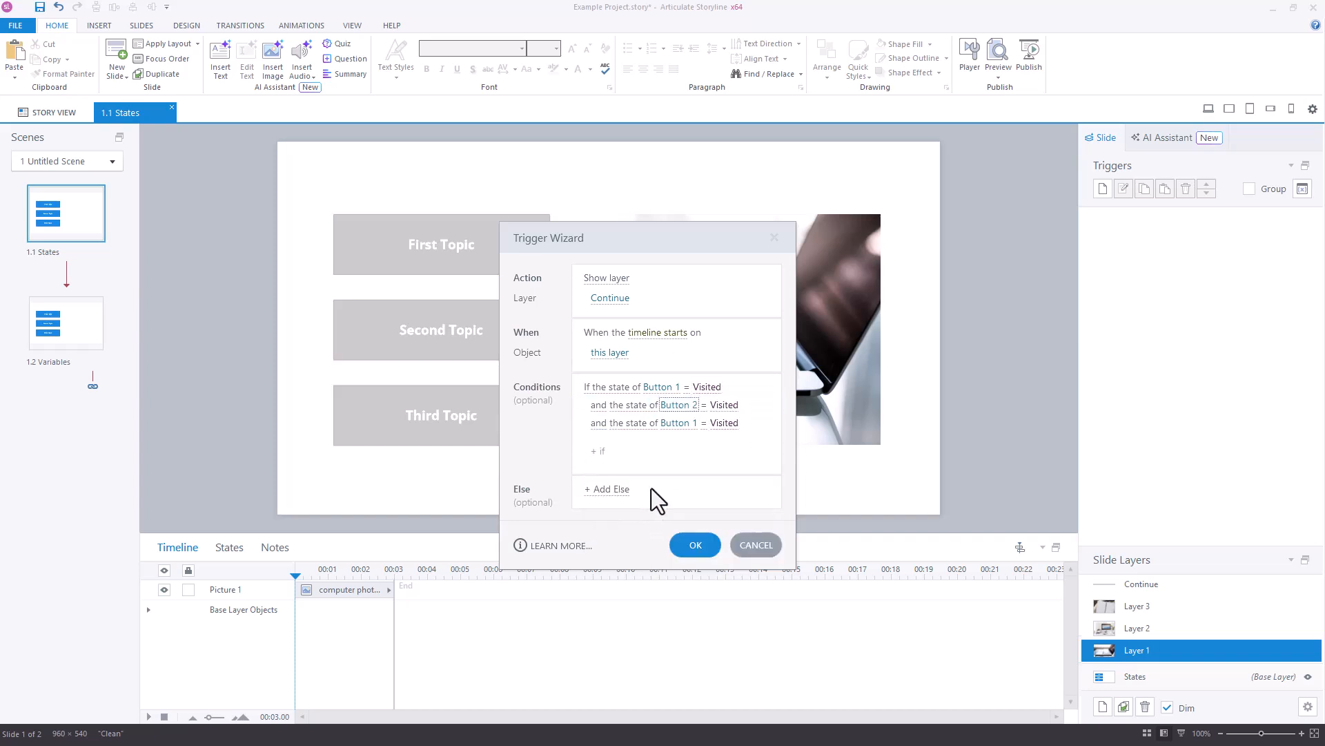
left_click(675, 424)
left_click(639, 546)
left_click(696, 545)
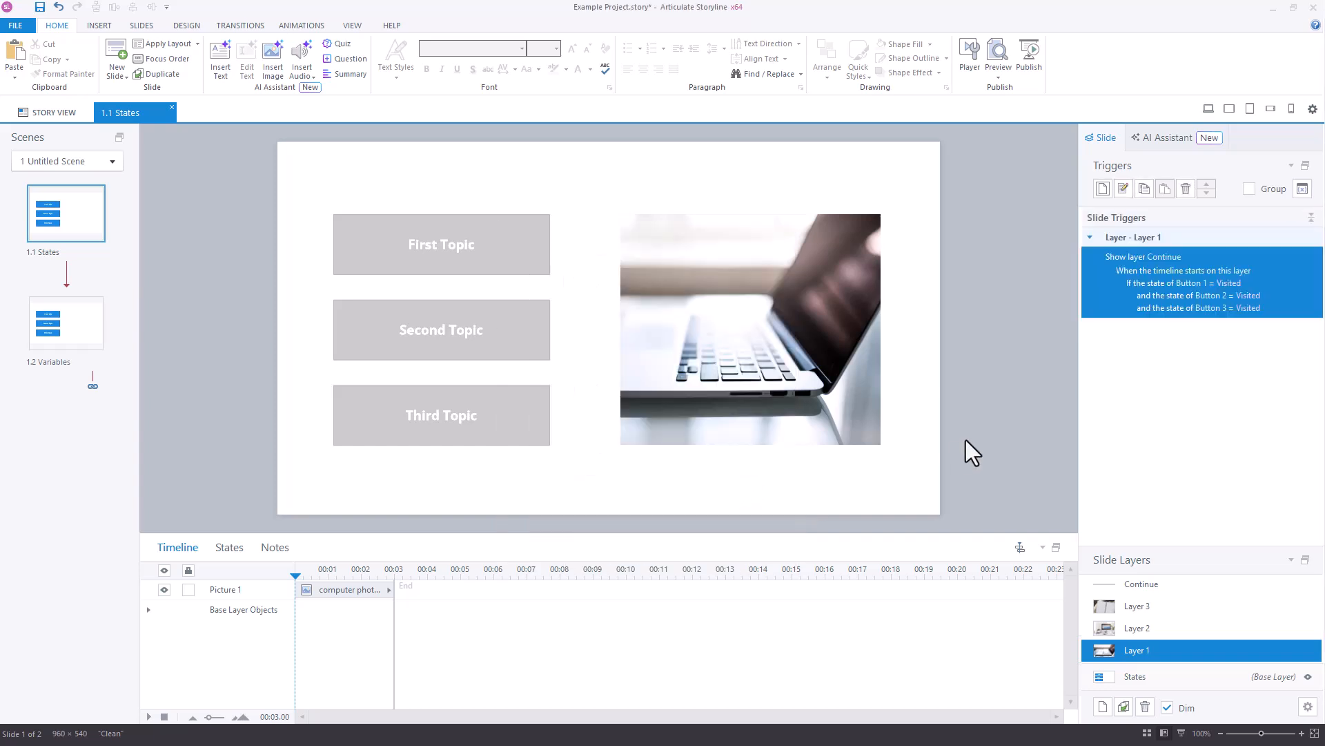
Copy the Show layer Continue trigger from Layer 1 to Layer 2 and Layer 3
left_click(1145, 189)
left_click(1166, 627)
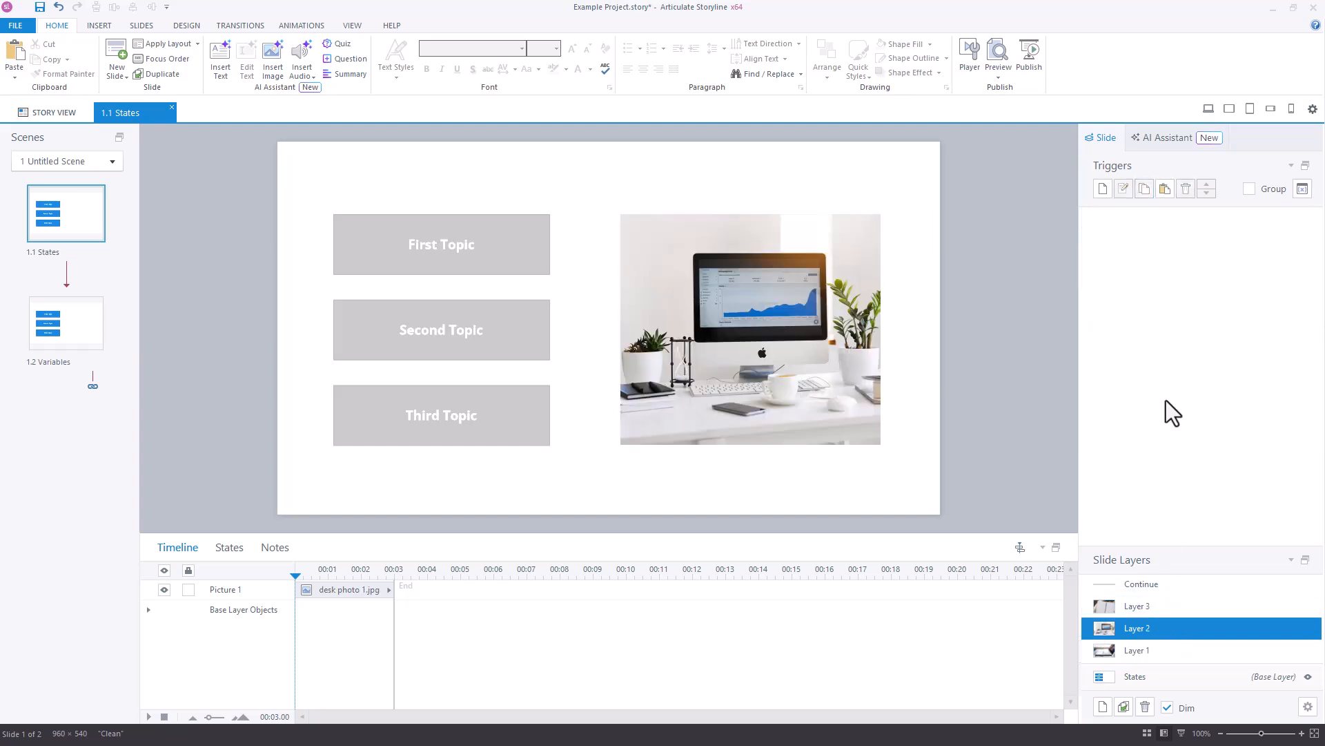
left_click(1165, 190)
left_click(1164, 605)
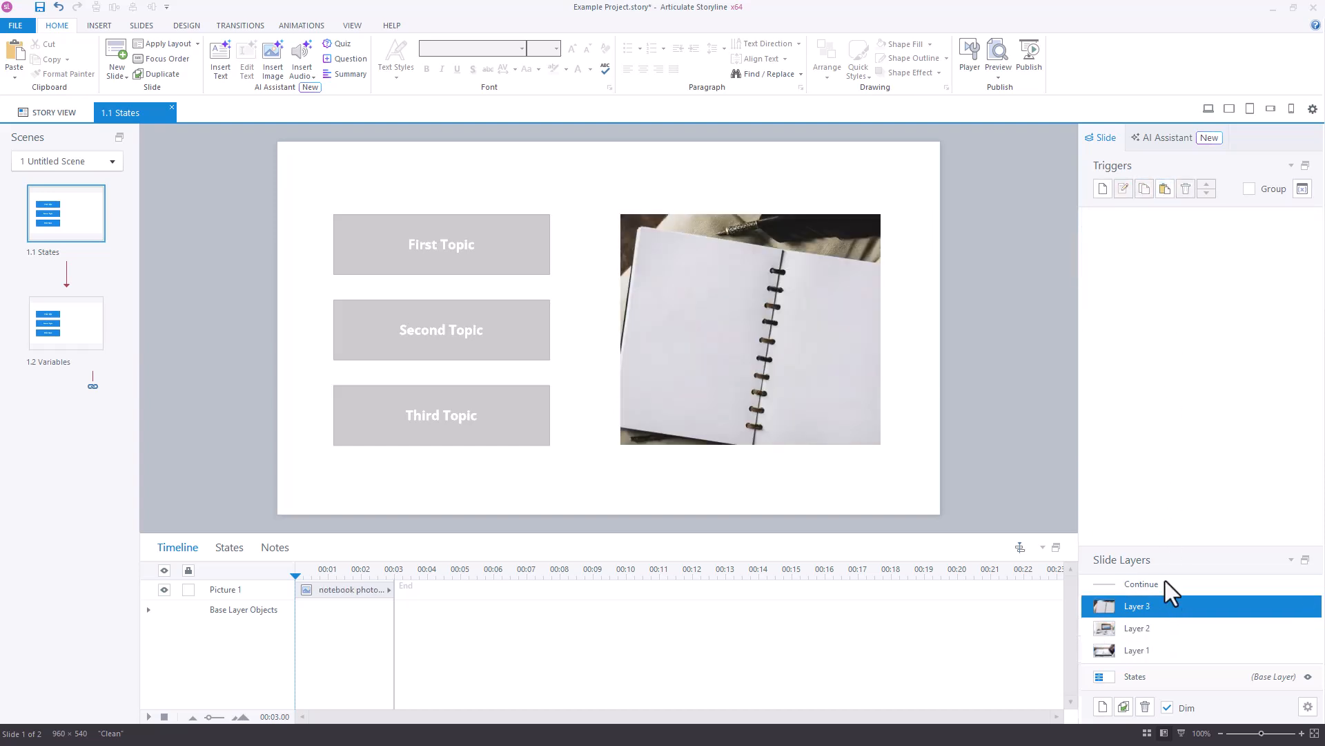
left_click(1164, 189)
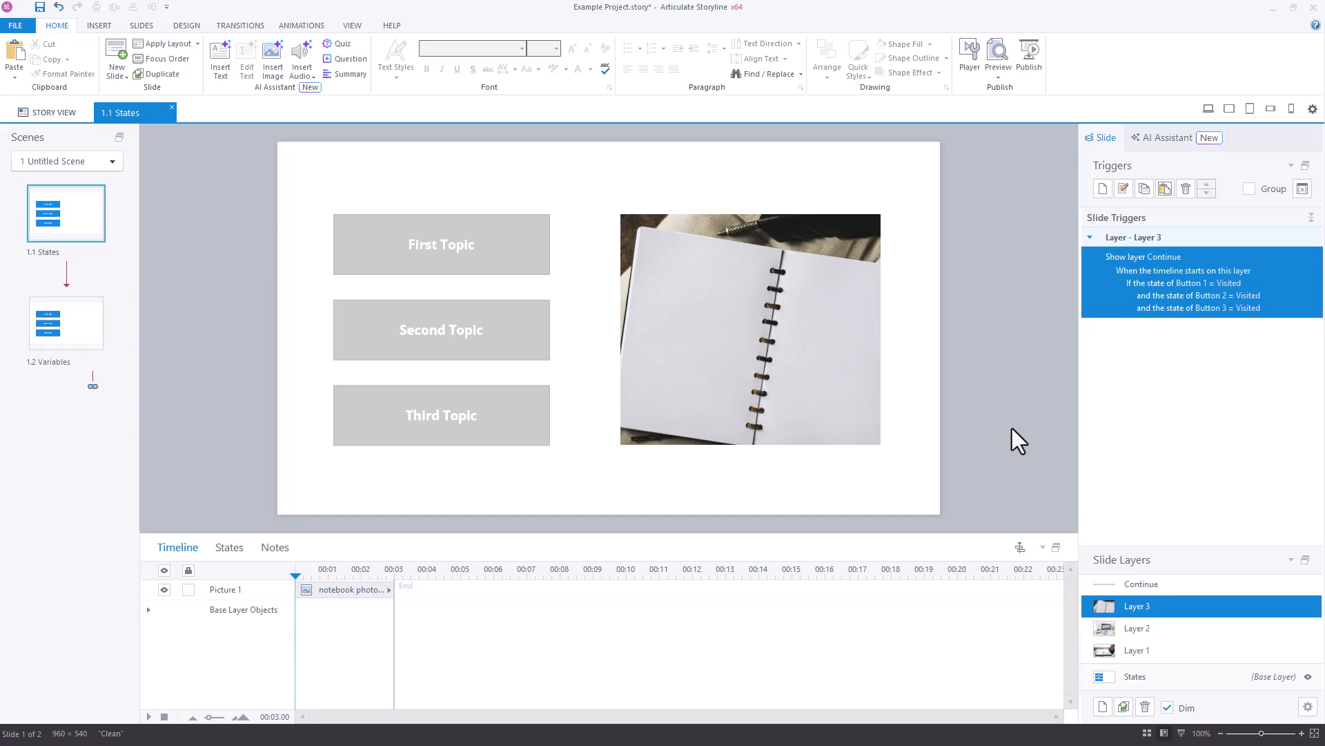
Open the Variables slide and review the project's true/false topic variables
left_click(65, 323)
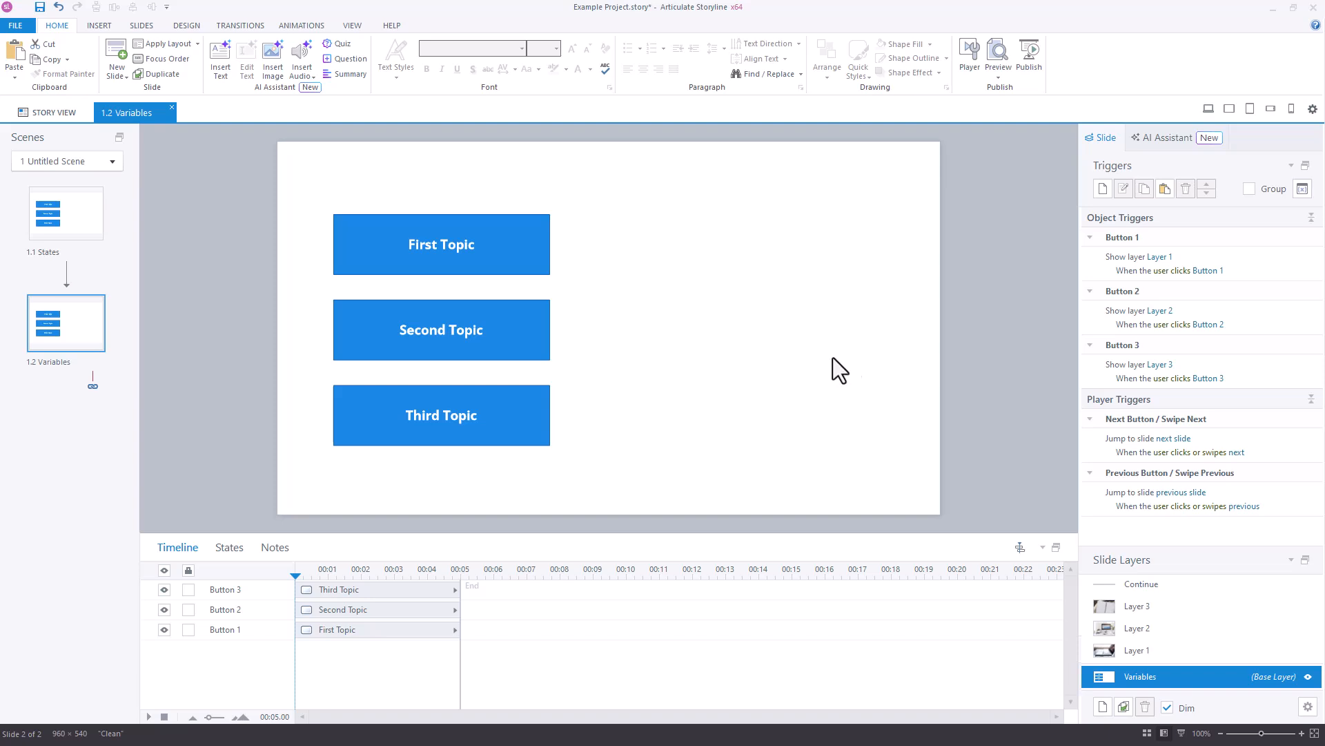
left_click(1303, 188)
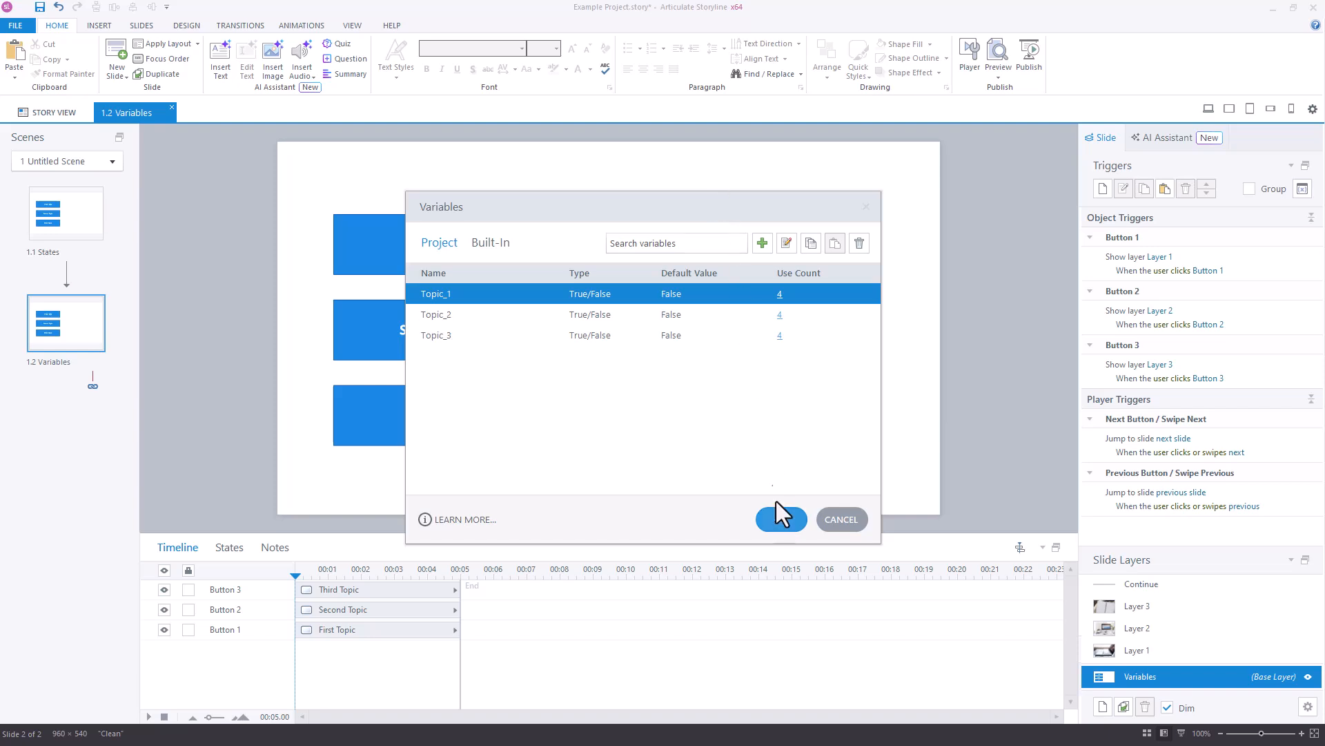
left_click(781, 521)
Examine the variable and Show layer triggers on Layer 1 and Layer 2 of the Variables slide
left_click(1156, 649)
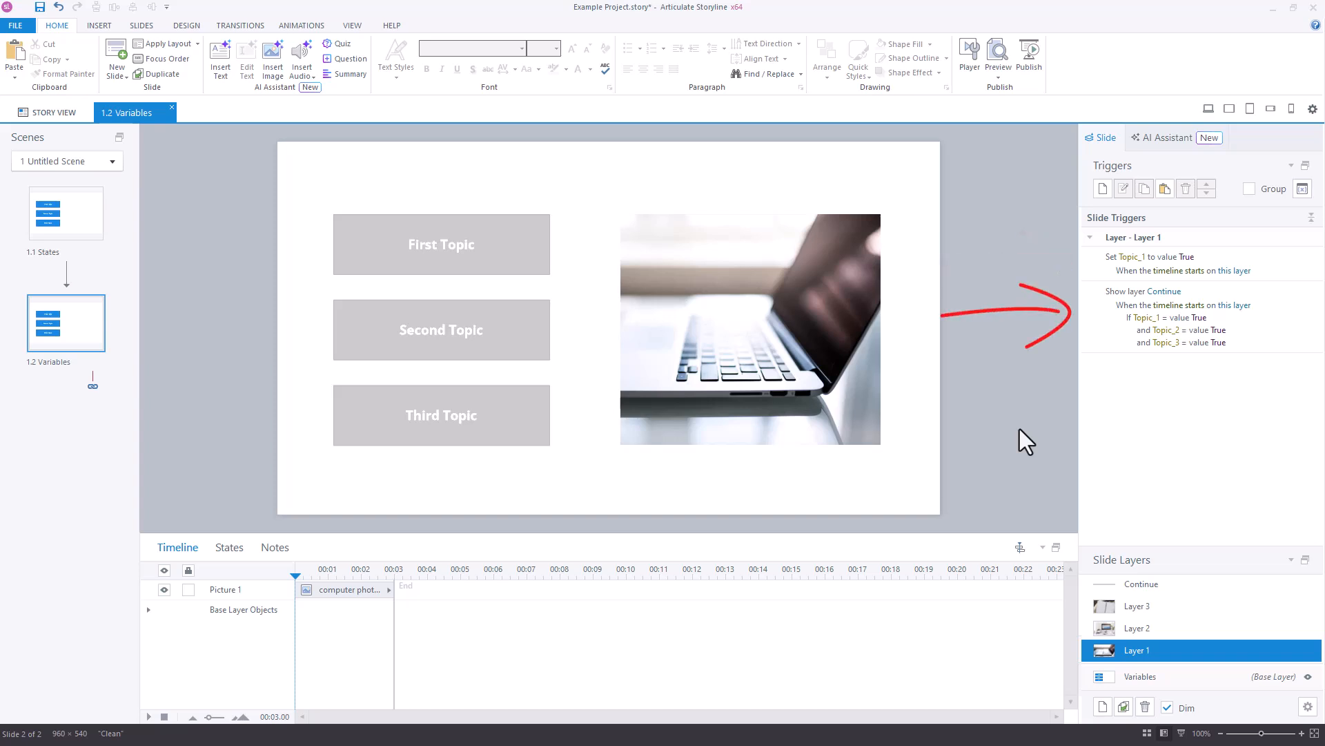
left_click(1170, 630)
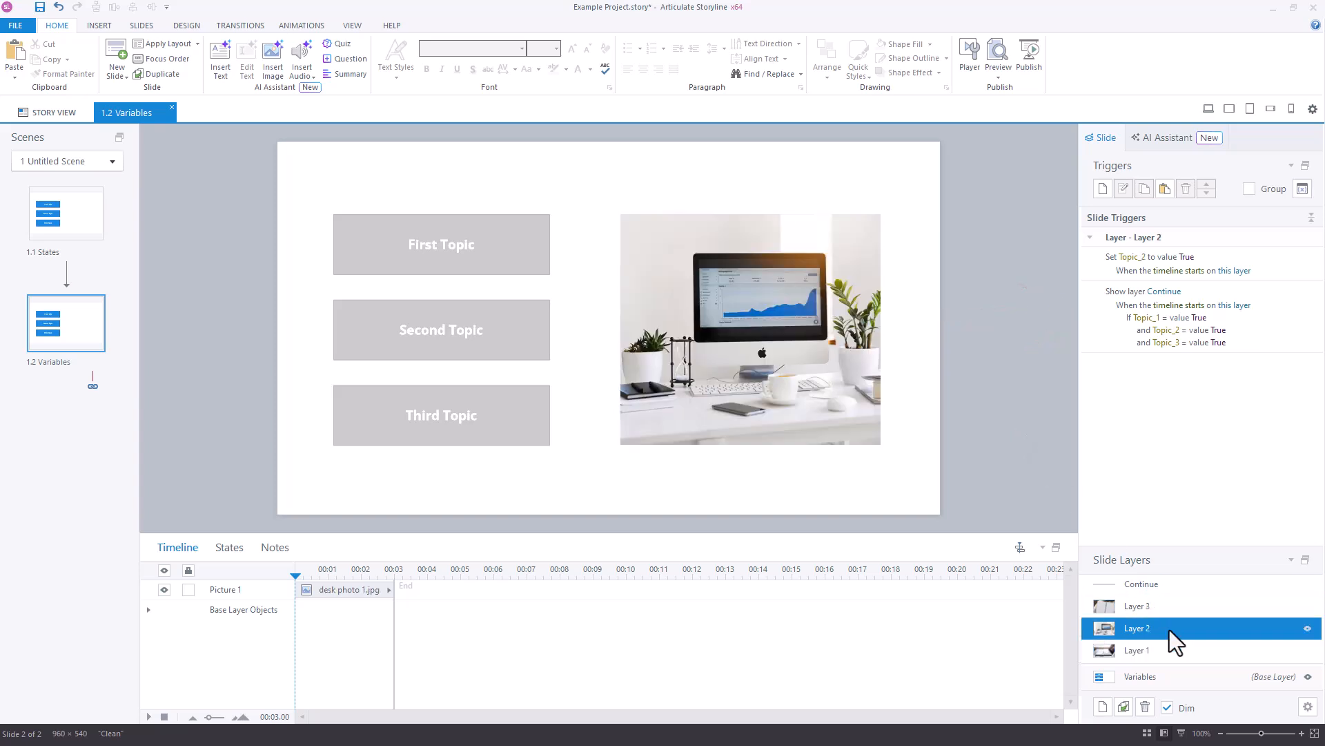